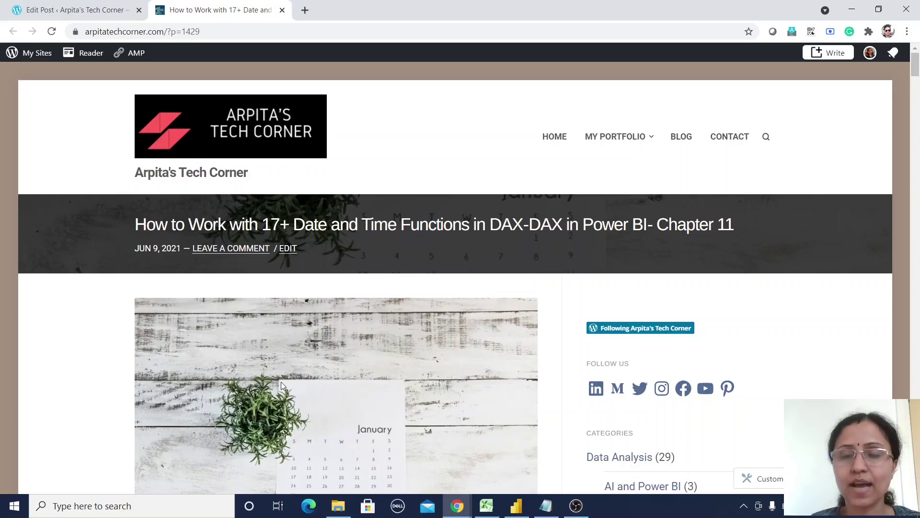
- Read the blog article down to its date table function descriptions and switch to the DAX - Chapter 11 report in Power BI Desktop
scroll(280, 382, "down", 4)
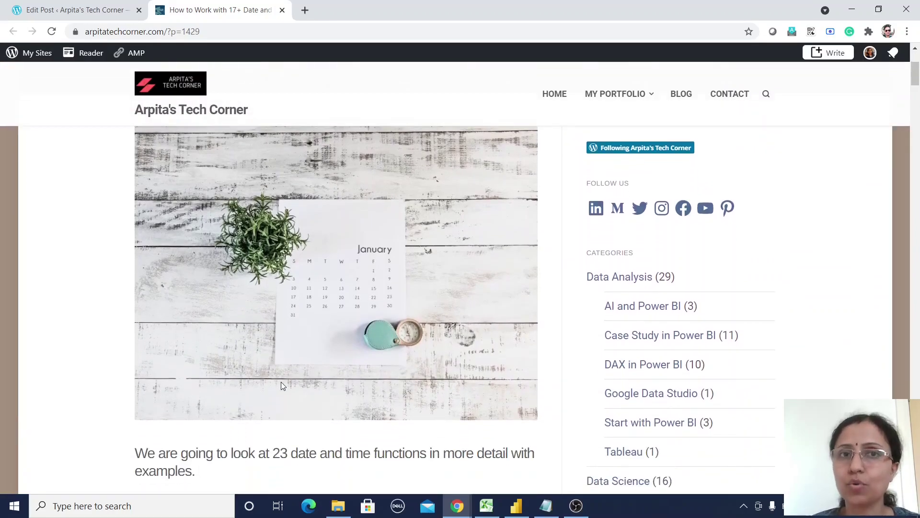
scroll(280, 379, "down", 6)
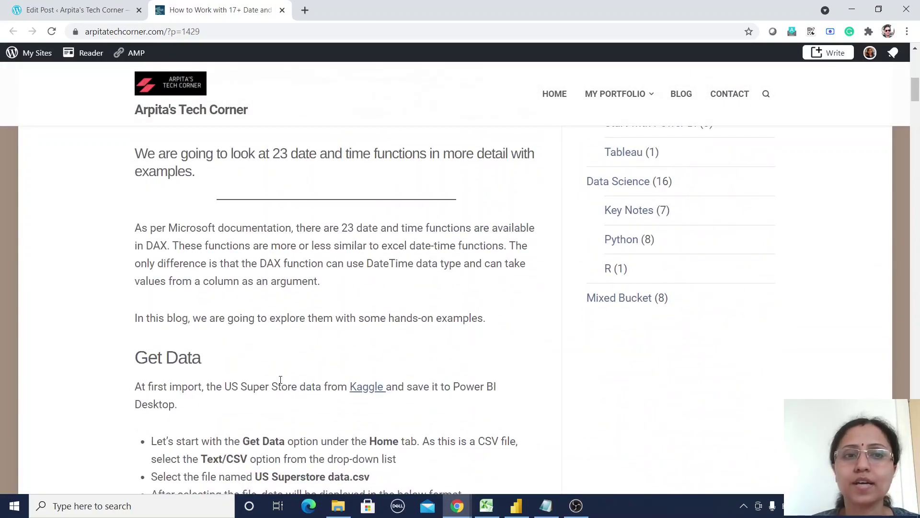
scroll(280, 379, "down", 5)
scroll(281, 379, "down", 12)
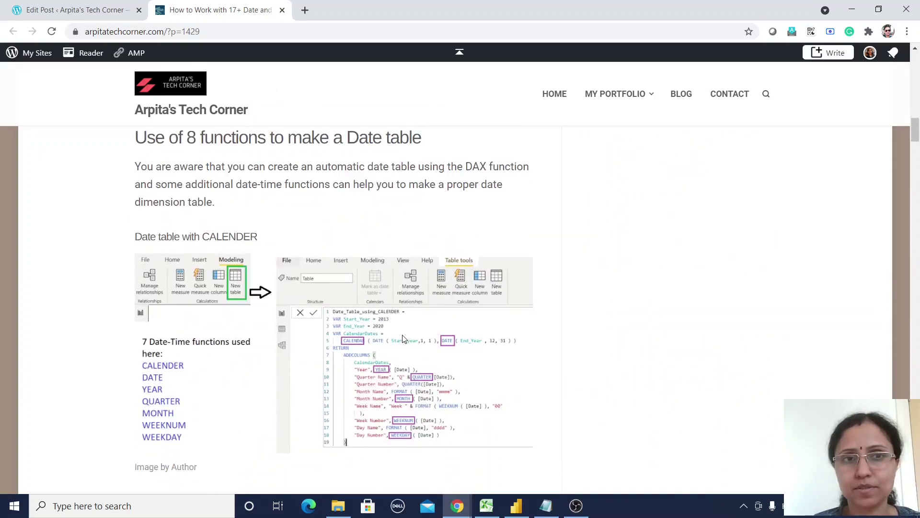
scroll(383, 327, "down", 4)
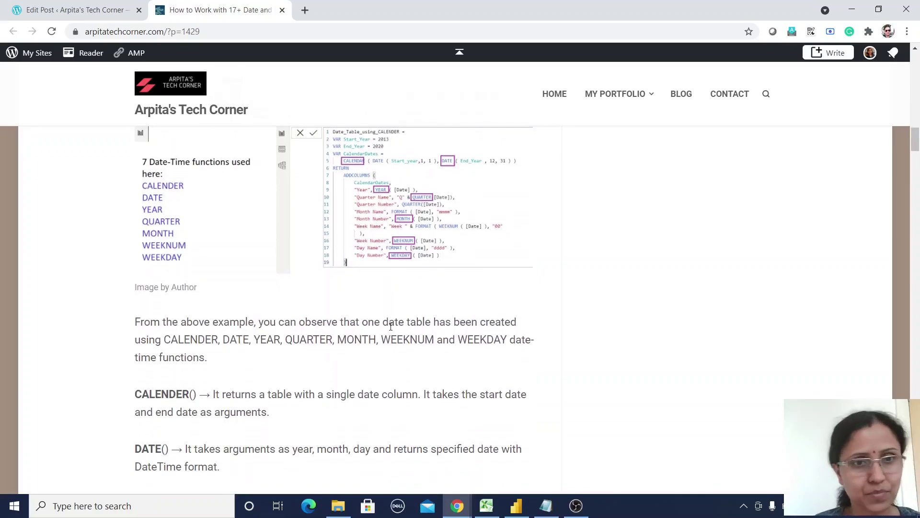
scroll(390, 326, "down", 5)
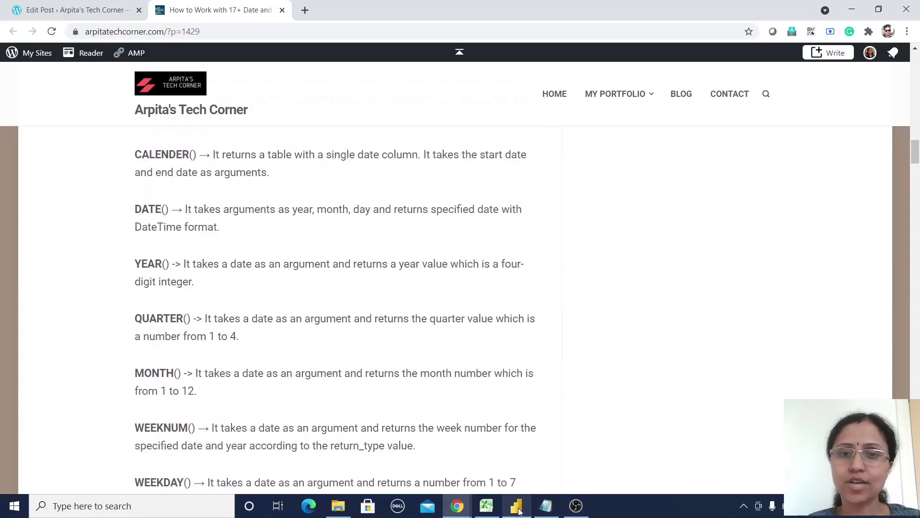
mouse_move(519, 511)
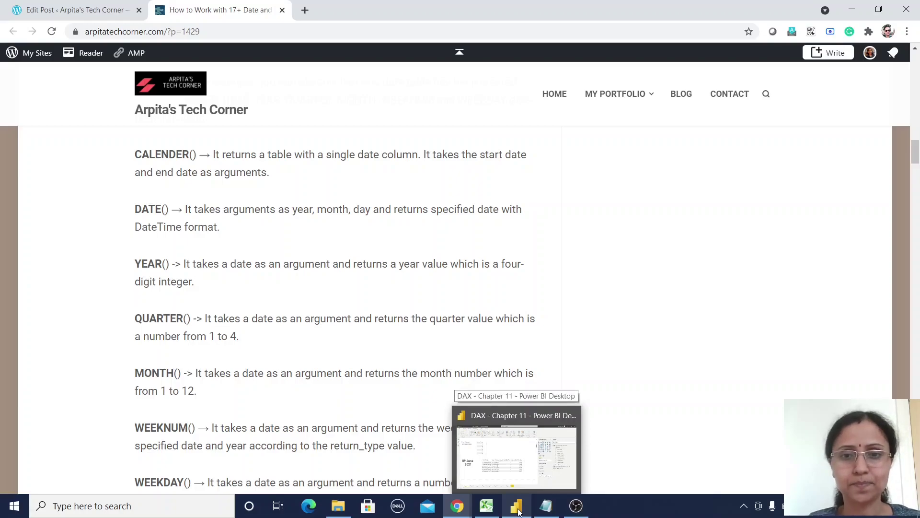
left_click(519, 512)
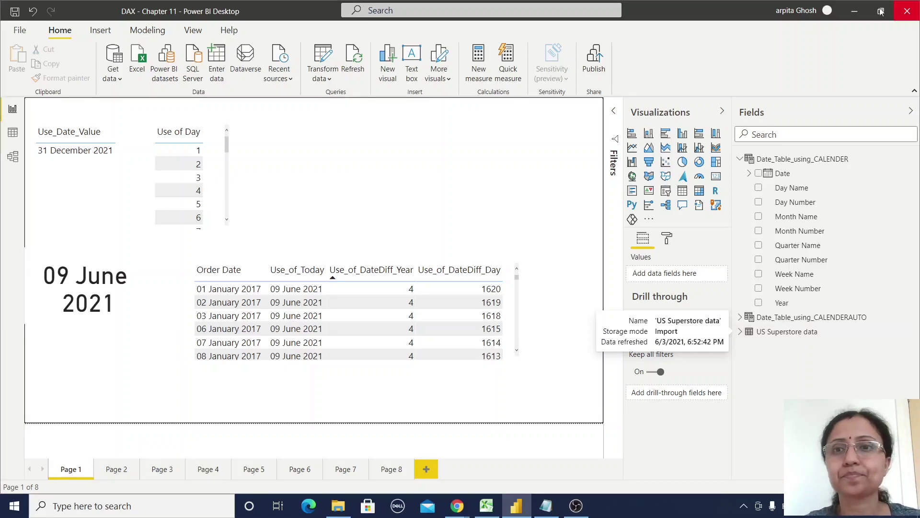
- Review the Date_Table_using_CALENDER definition, its columns in the Page 3 table, and the Date_Table_using_CALENDERAUTO formula
left_click(807, 164)
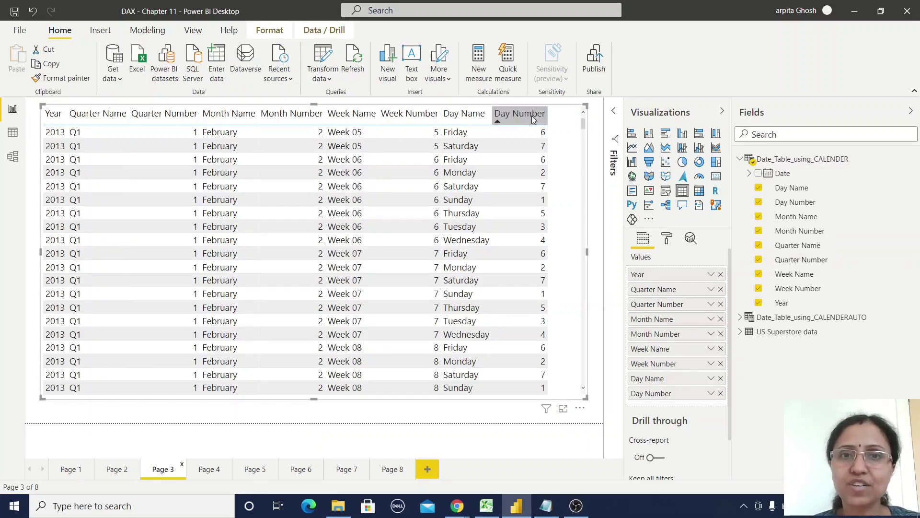
mouse_move(840, 168)
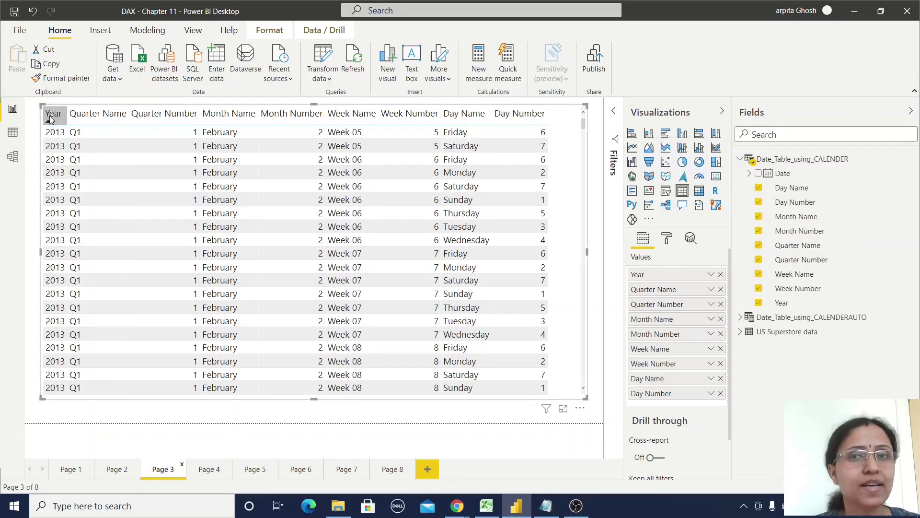
left_click(113, 119)
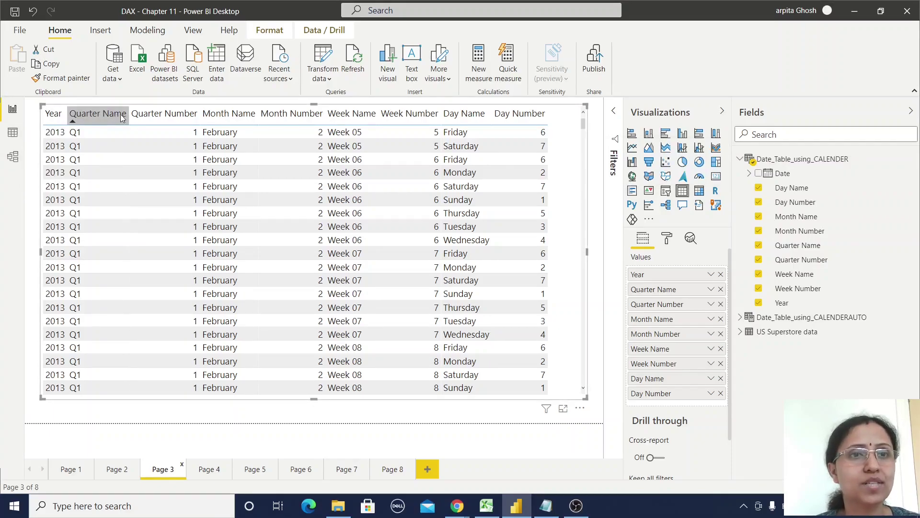
left_click(244, 115)
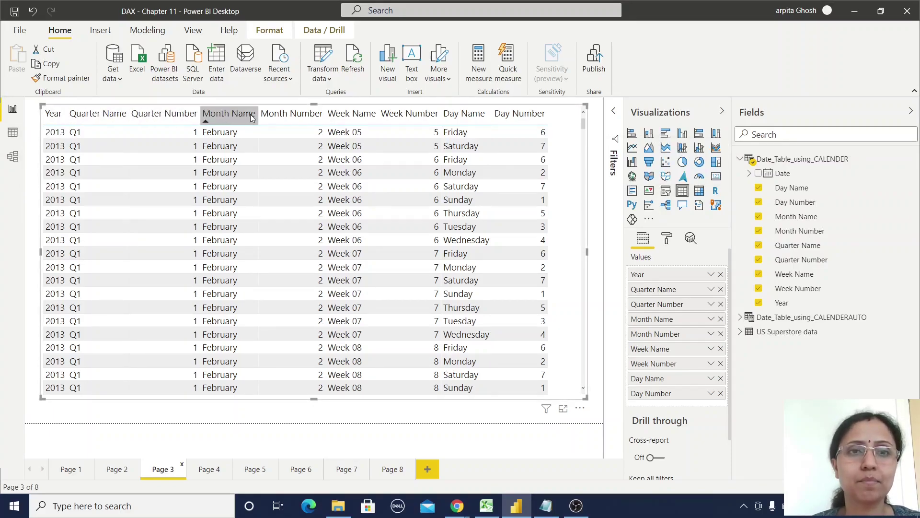
left_click(355, 117)
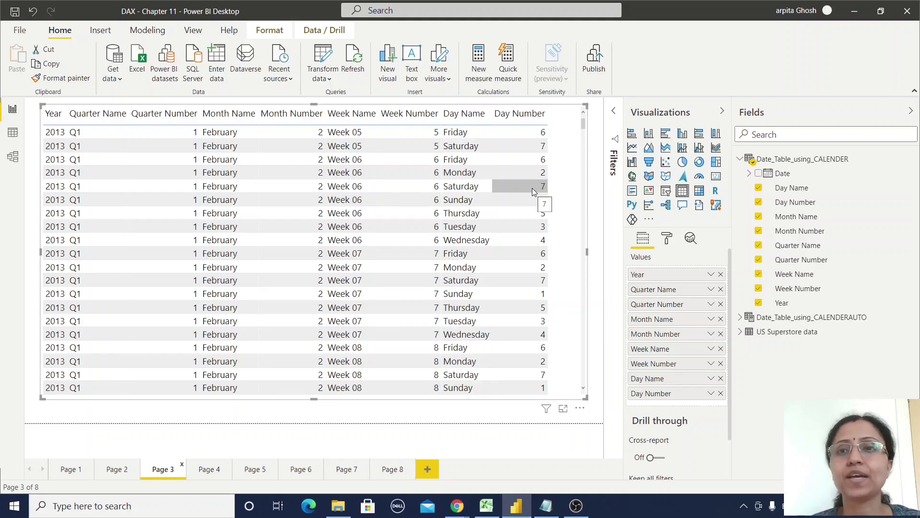
left_click(850, 319)
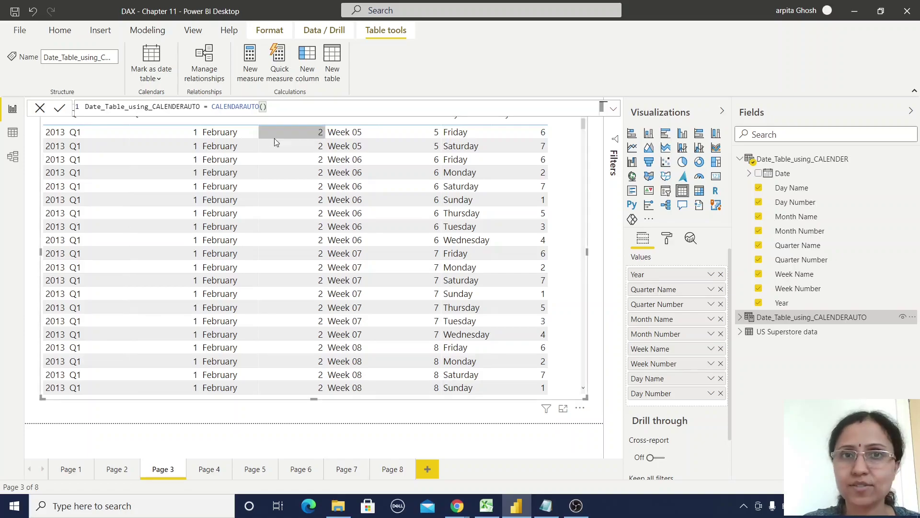
- Enlarge the Year table on Page 4 and expand the Date hierarchy of Date_Table_using_CALENDERAUTO to its individual levels
left_click(212, 470)
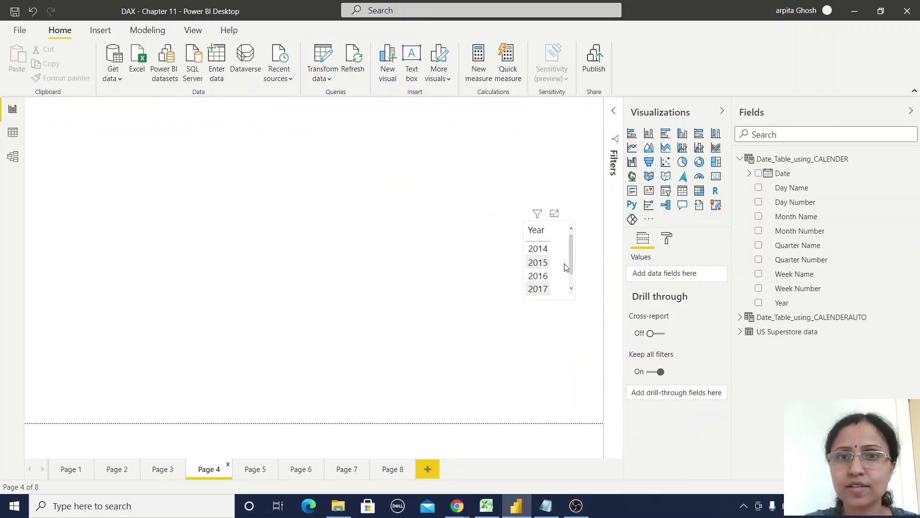
left_click(566, 268)
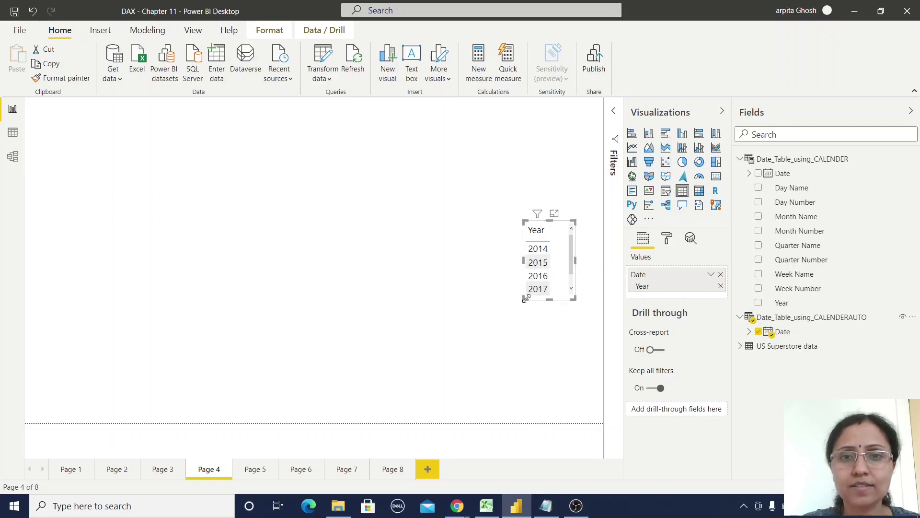
left_click_drag(524, 298, 438, 363)
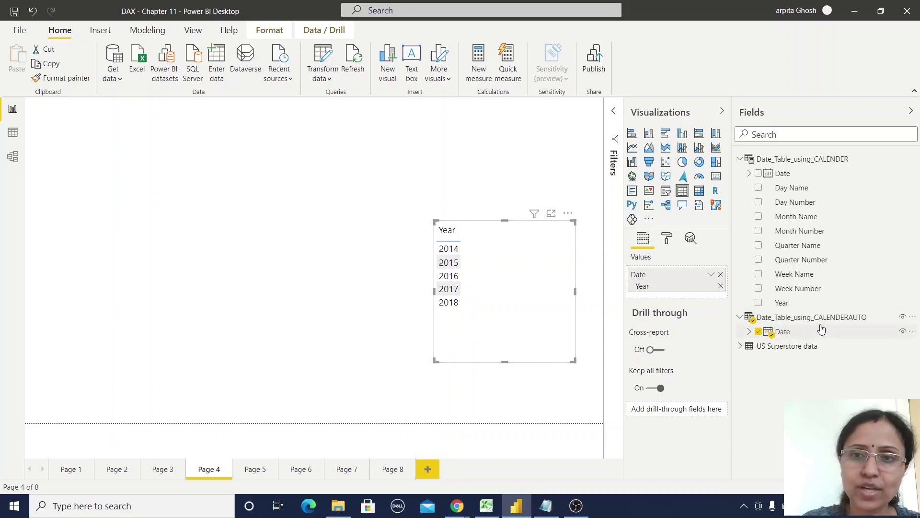
left_click(748, 332)
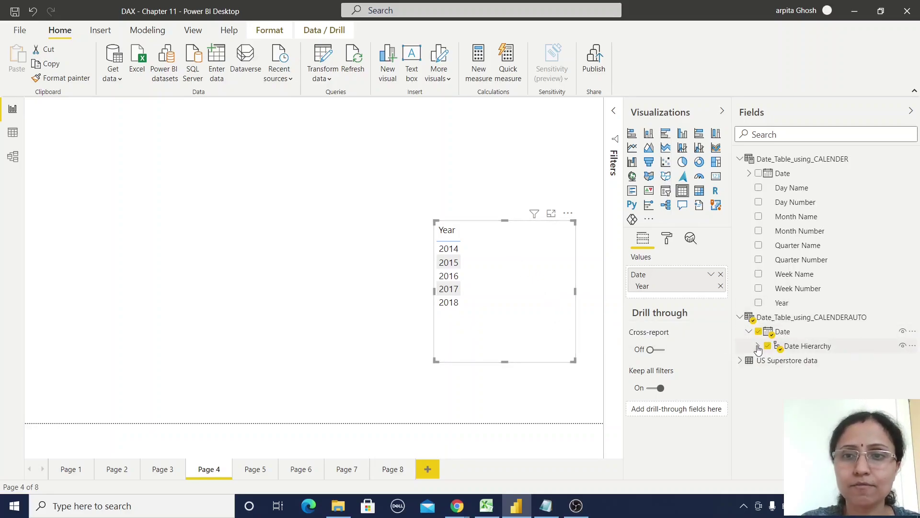
left_click(758, 346)
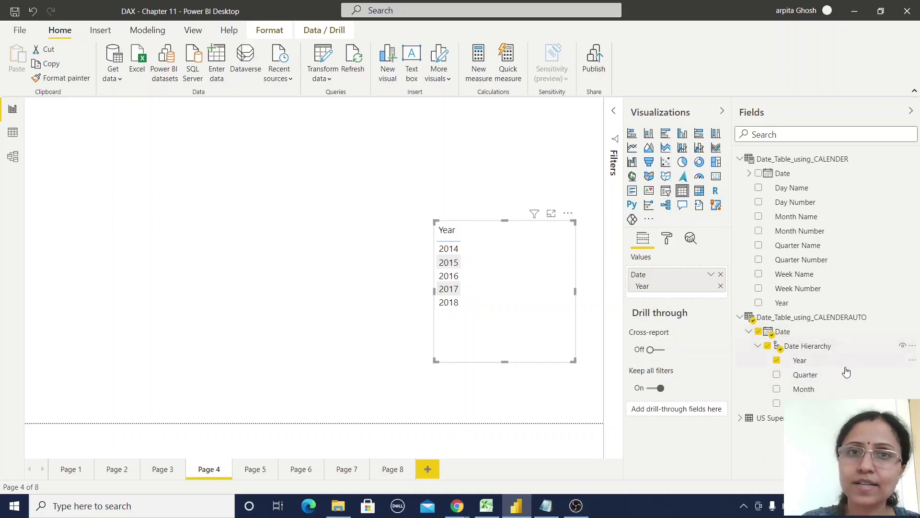
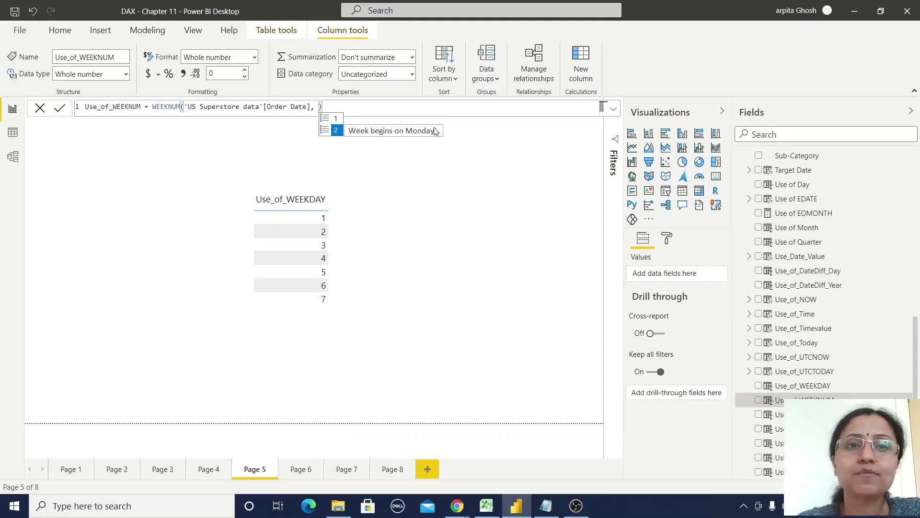
- Enter 1 as the WEEKNUM return type in the Use_of_WEEKNUM column formula
type("1")
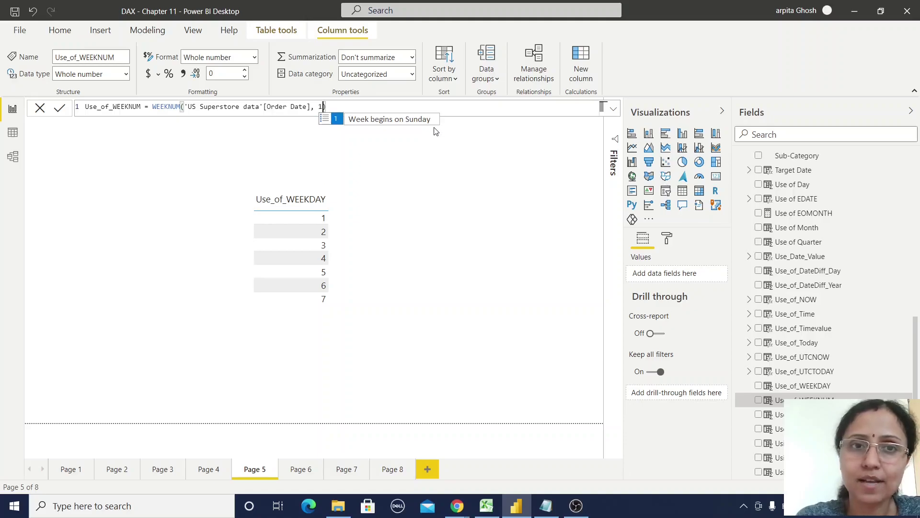
left_click(397, 225)
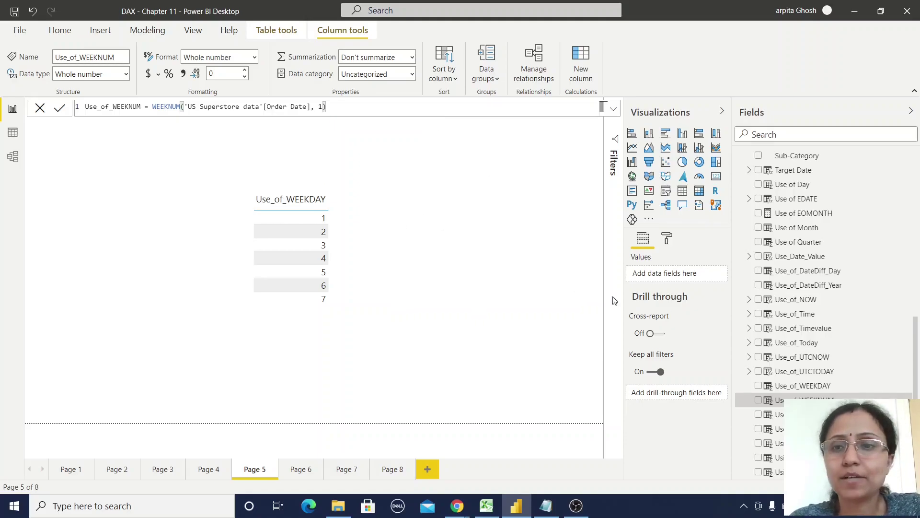
- Examine the three WEEKDAY return type options in the Use_of_WEEKDAY column formula and re-enter 1
left_click(815, 387)
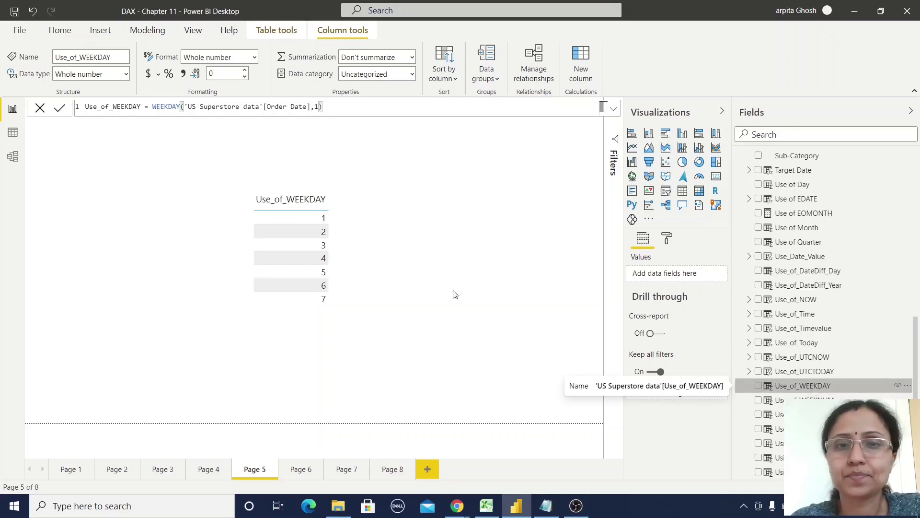
left_click(320, 107)
key("BackSpace")
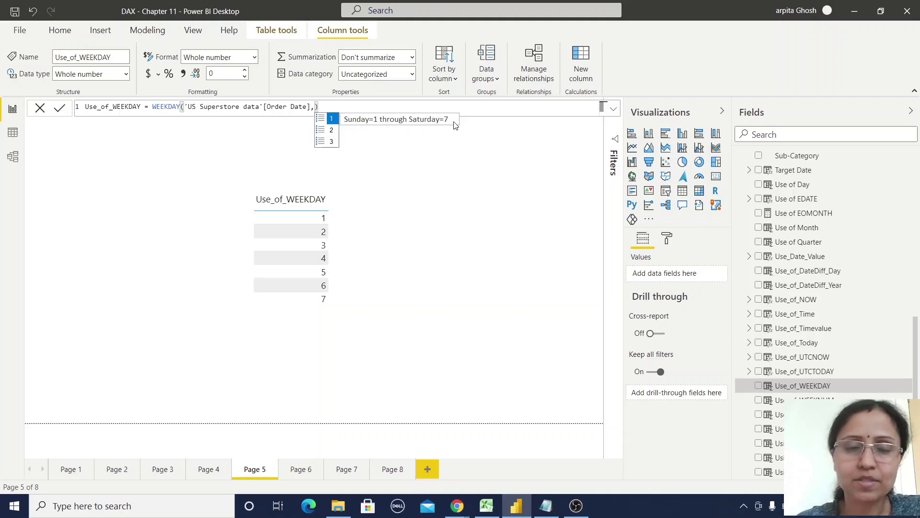
key("Down")
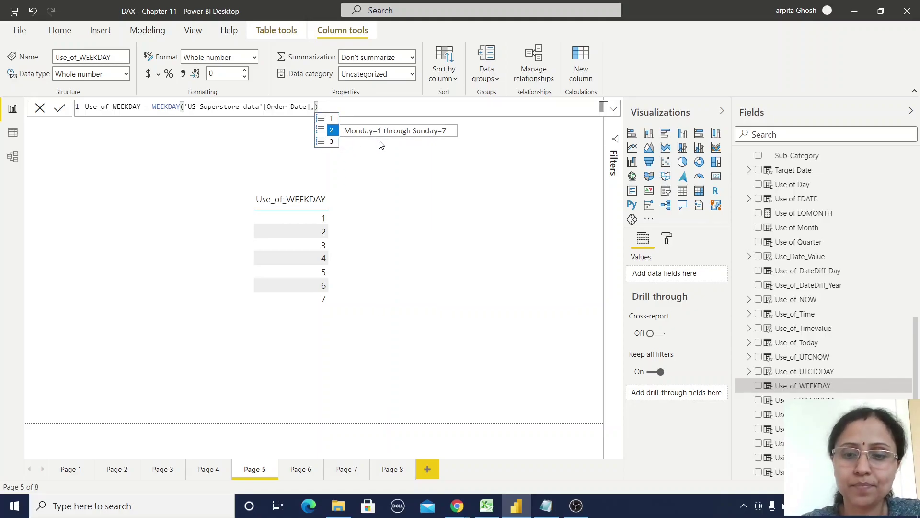
key("Down")
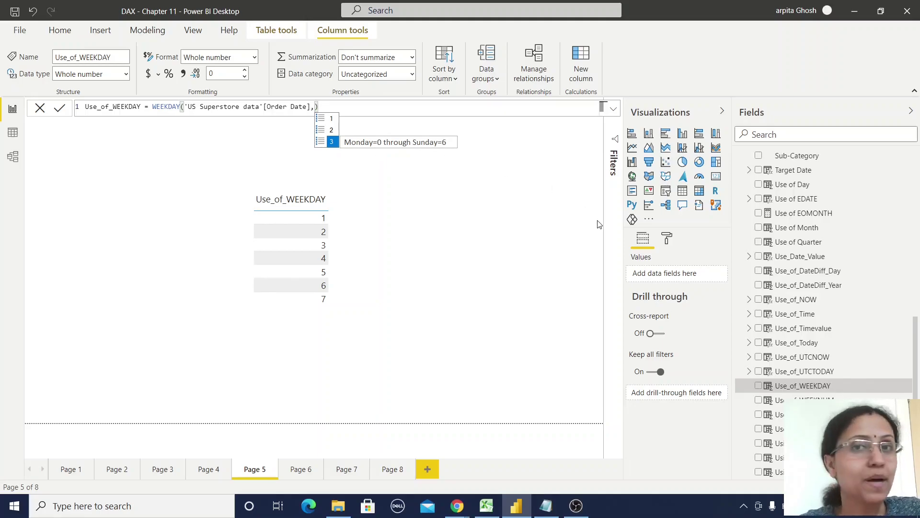
key("Up")
key("Up")
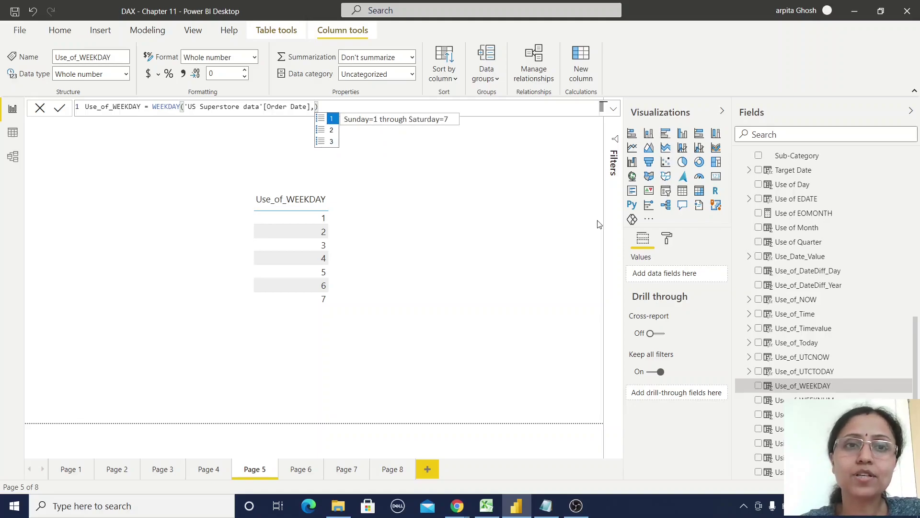
type("1")
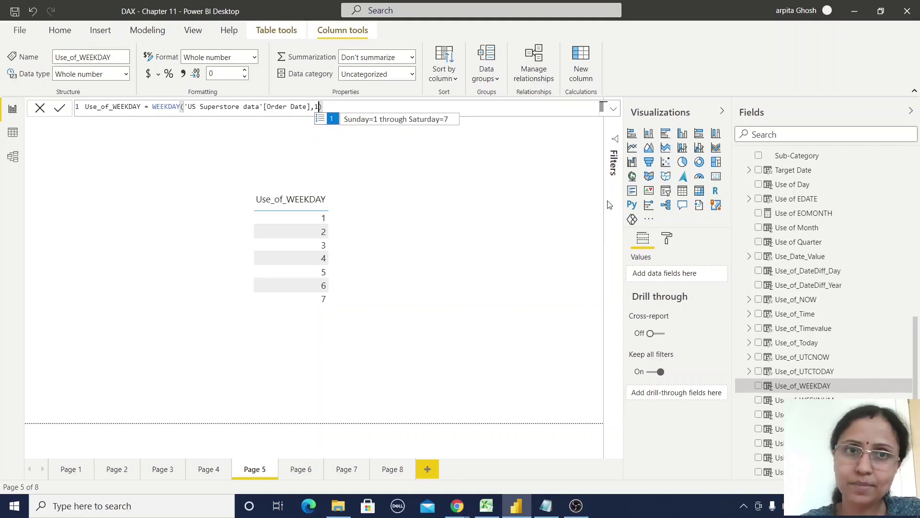
key("Escape")
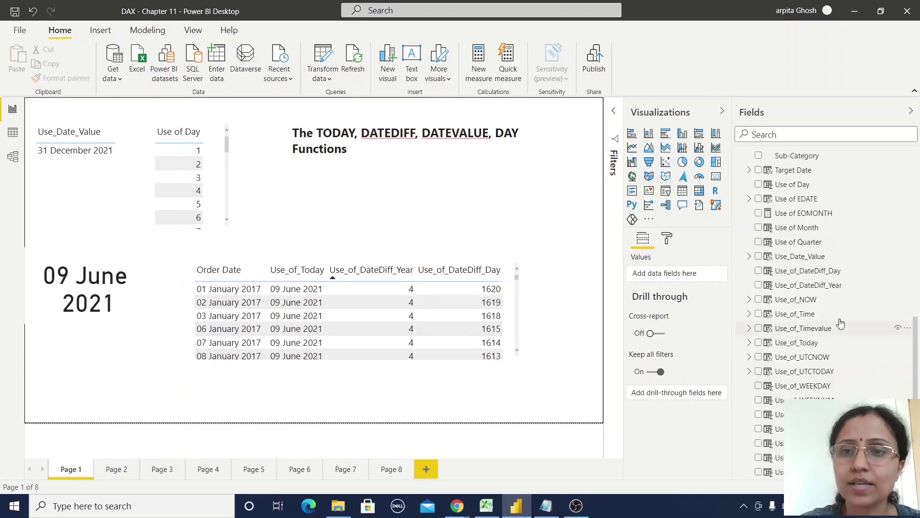
- Review the Use_of_Today and Use_of_DateDiff_Day formulas, listing the DATEDIFF interval options and re-entering DAY
left_click(837, 343)
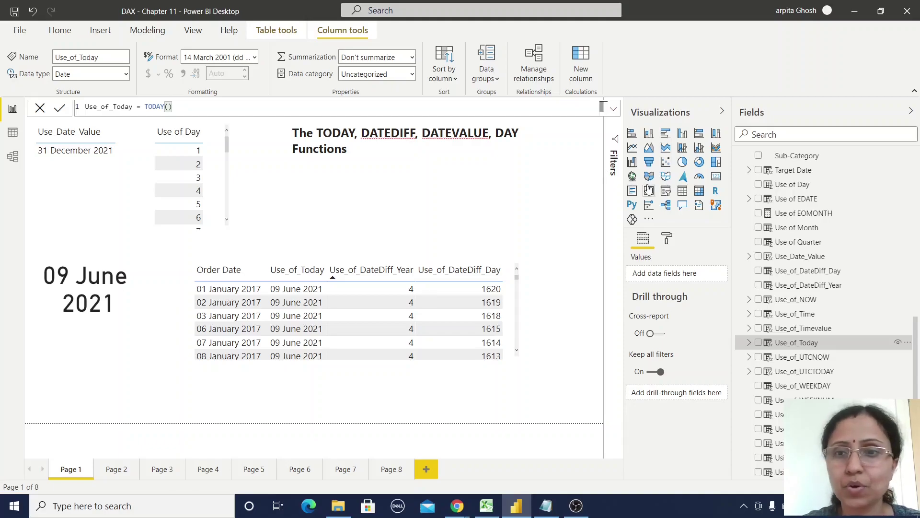
left_click(804, 274)
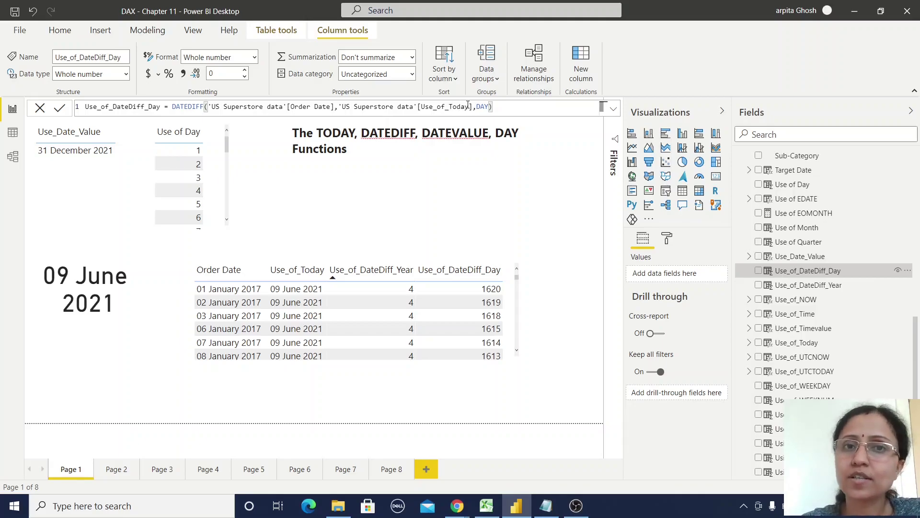
double_click(484, 107)
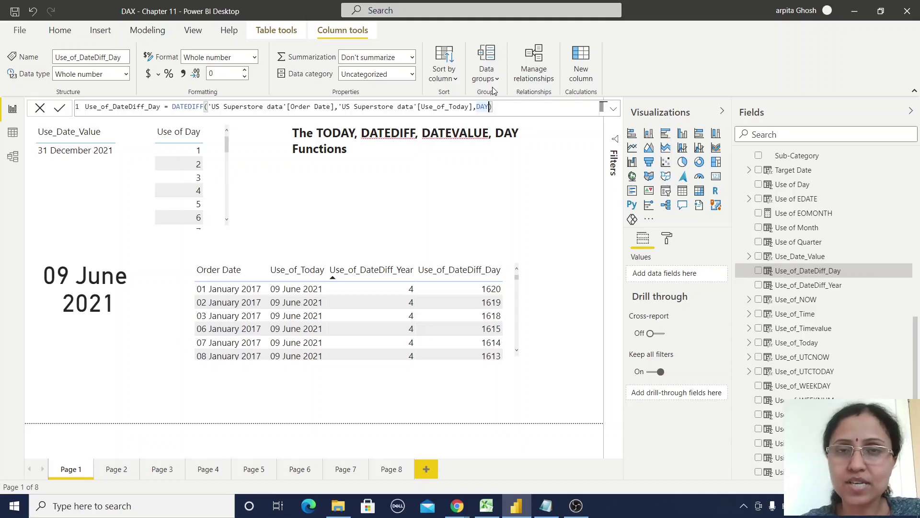
key("BackSpace")
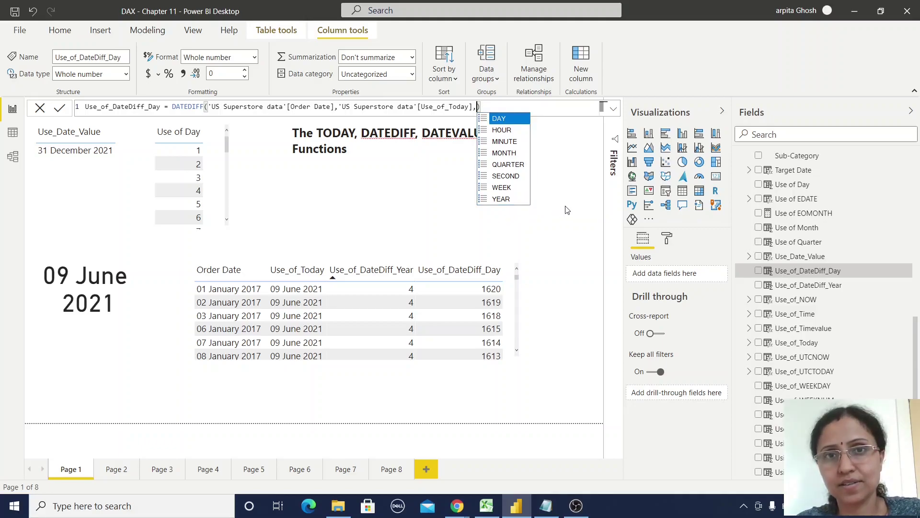
type("DA")
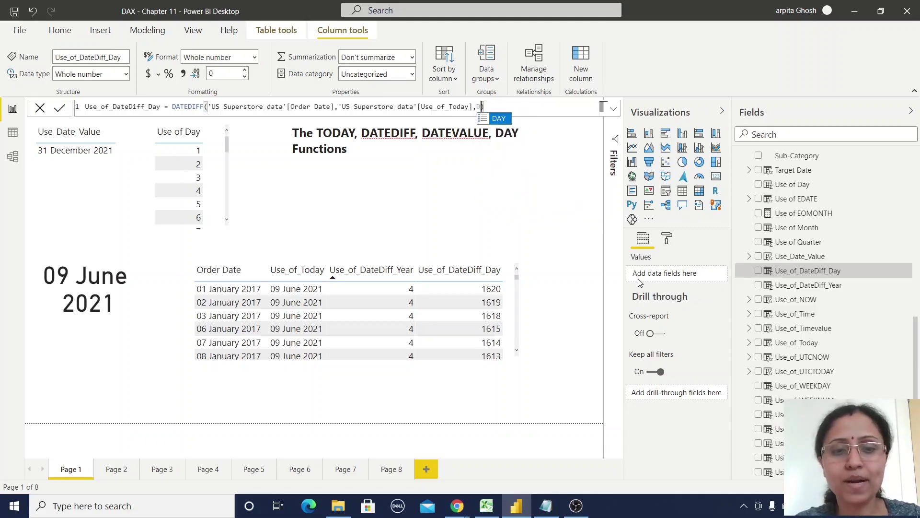
type("Y")
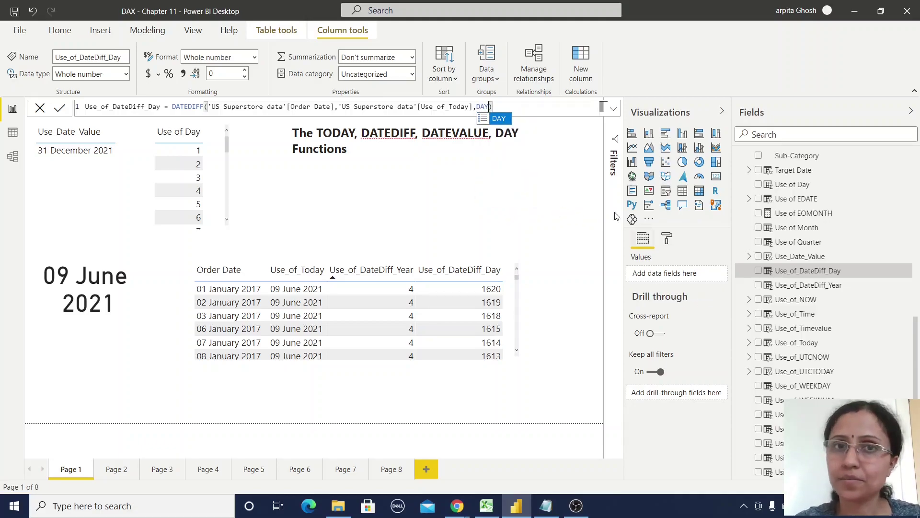
left_click(549, 108)
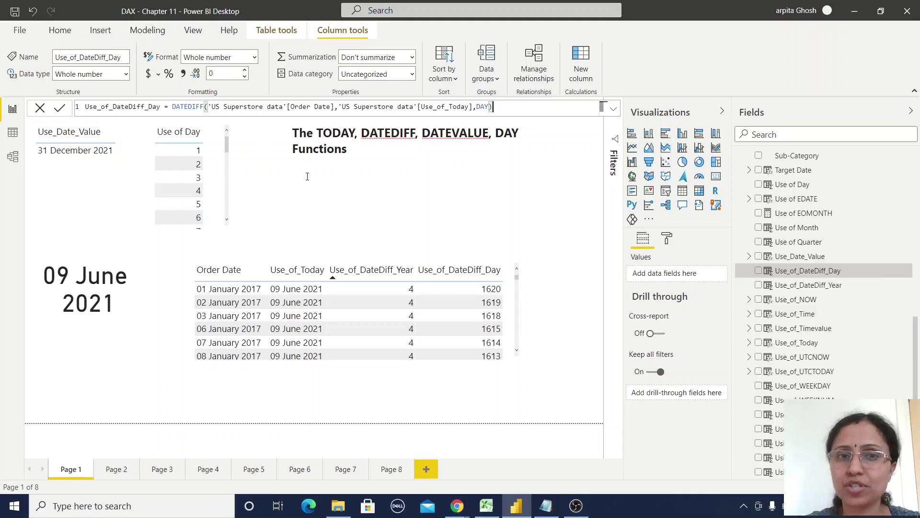
- Review the formulas of the Use_of_DateDiff_Year, Use_Date_Value and Use of Day columns against their tables on Page 1
left_click(808, 285)
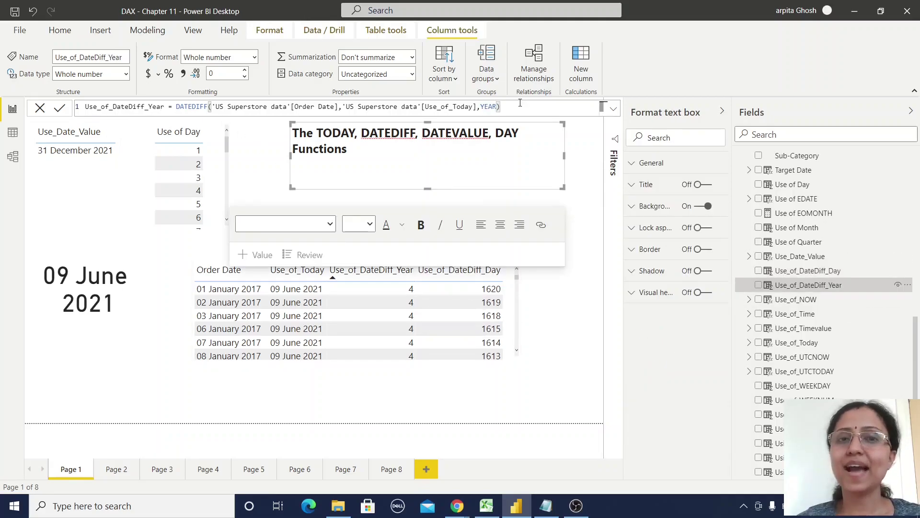
left_click(169, 365)
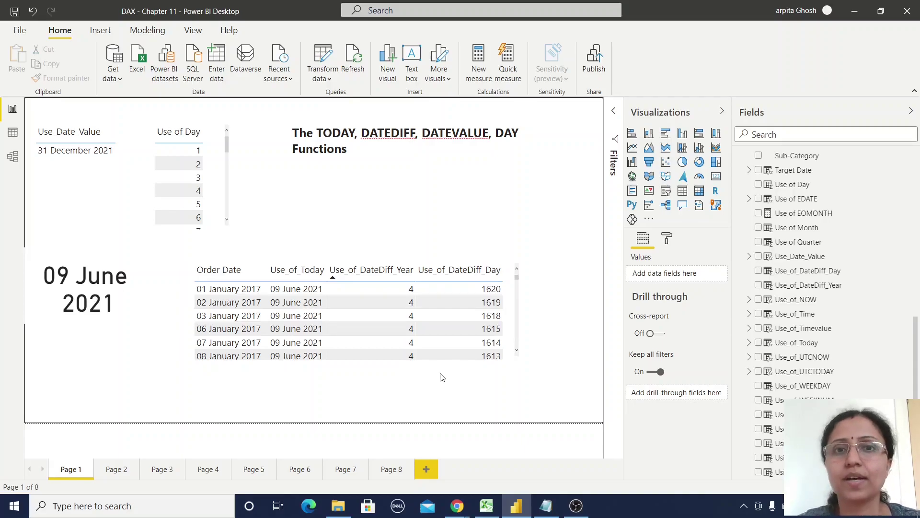
left_click(826, 260)
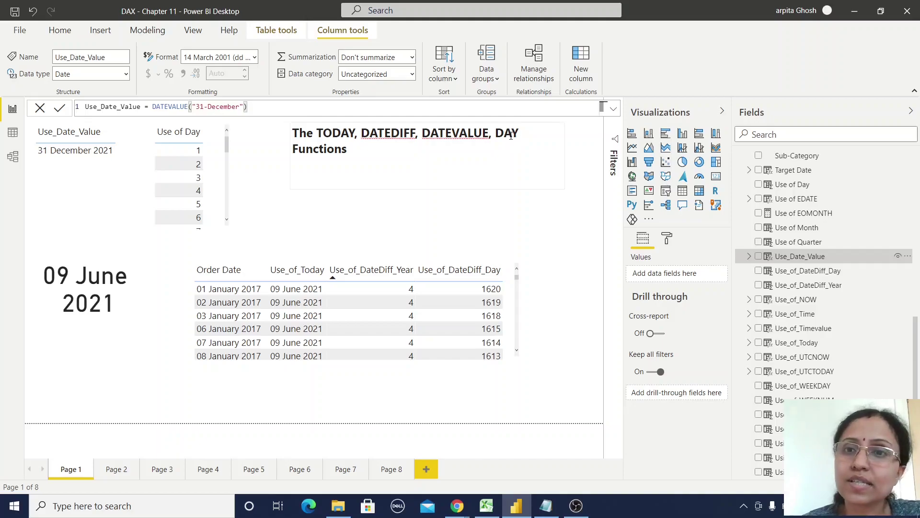
left_click(807, 187)
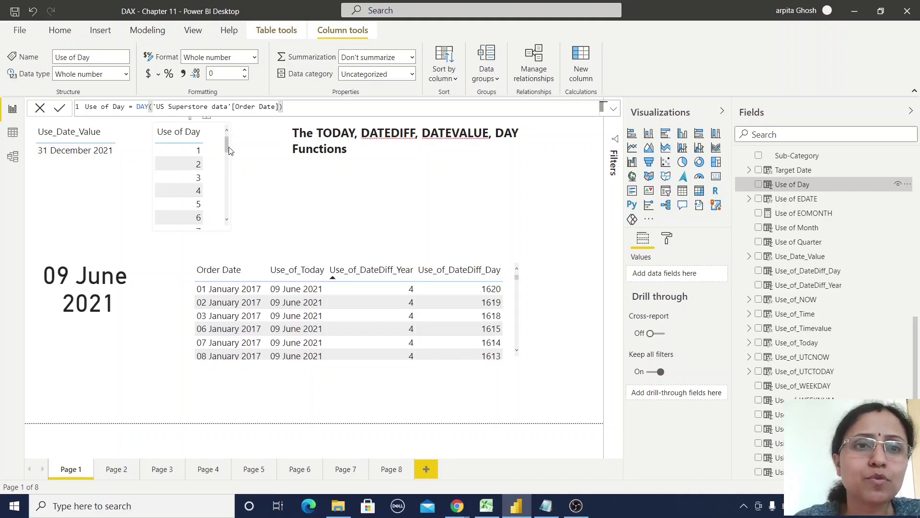
mouse_move(227, 144)
left_mouse_down()
mouse_move(232, 222)
mouse_move(223, 136)
left_mouse_up()
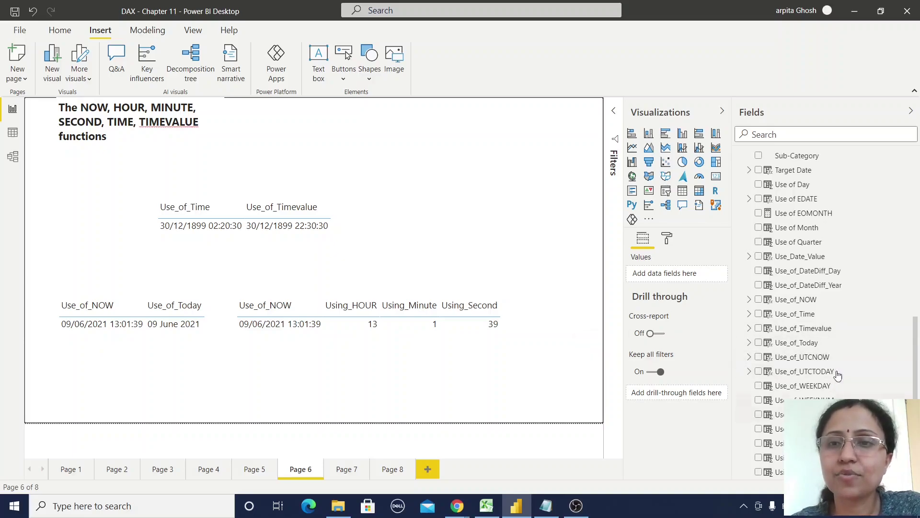
- Review the Use_of_NOW, Using_HOUR, Using_Minute and Using_Second column formulas against their table values on Page 6
left_click(836, 299)
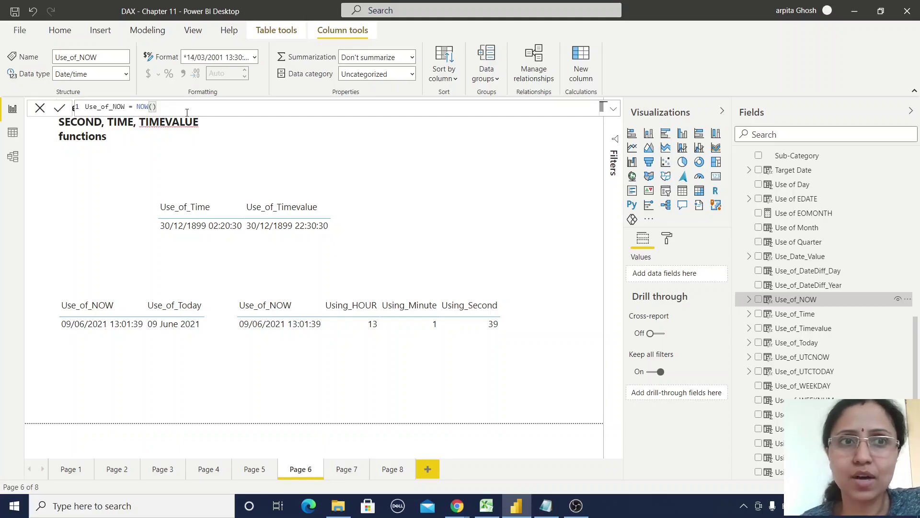
left_click(495, 220)
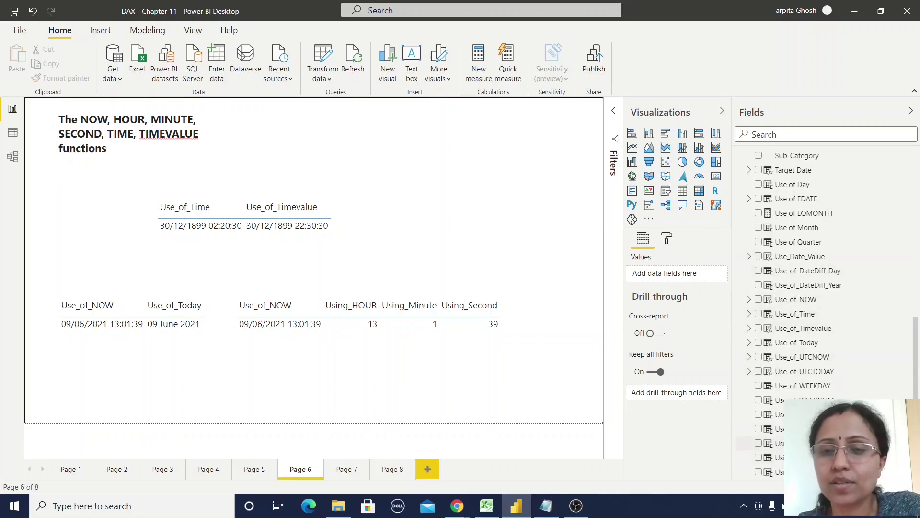
left_click(775, 443)
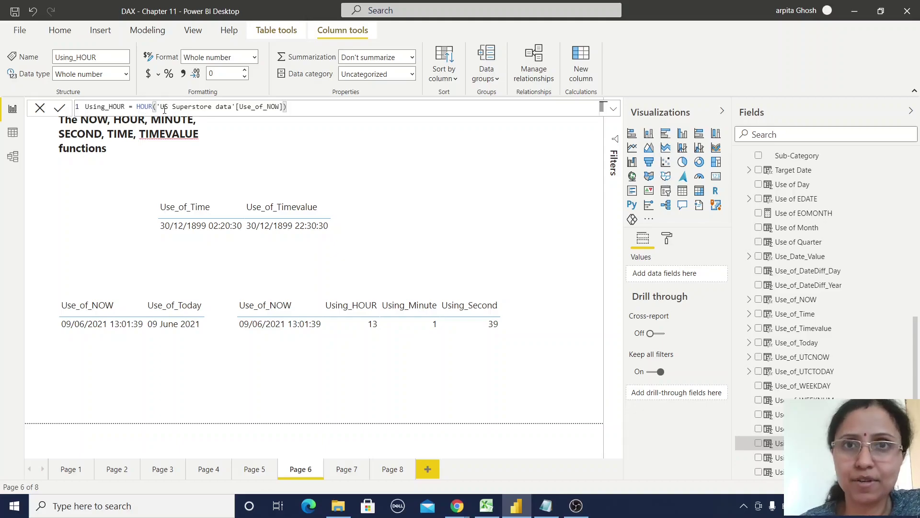
left_click(372, 329)
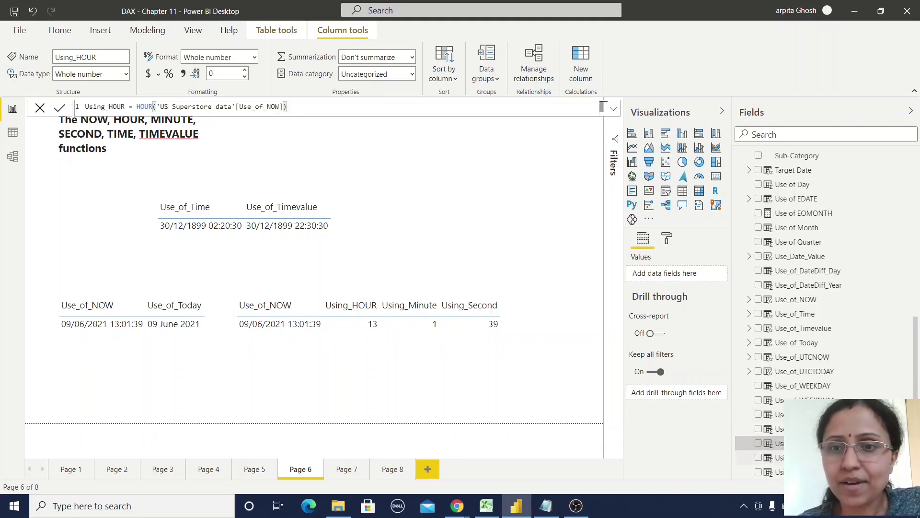
left_click(778, 458)
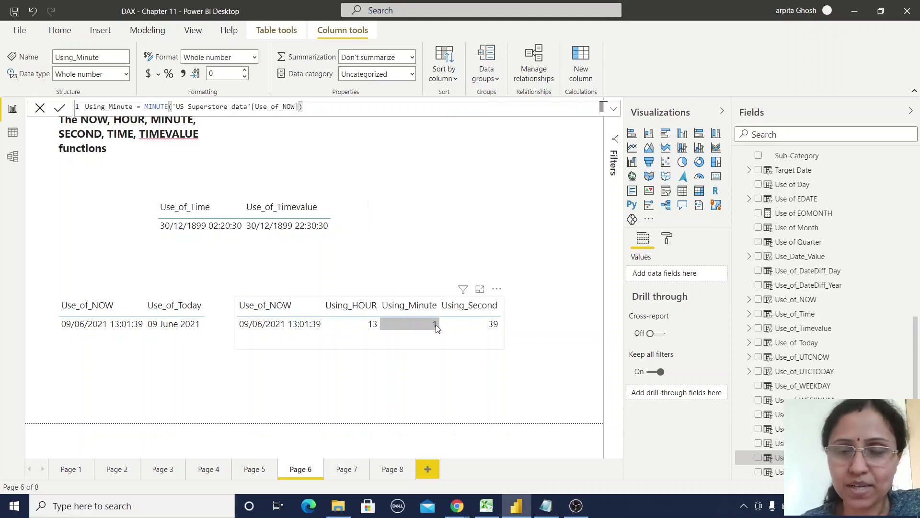
left_click(770, 472)
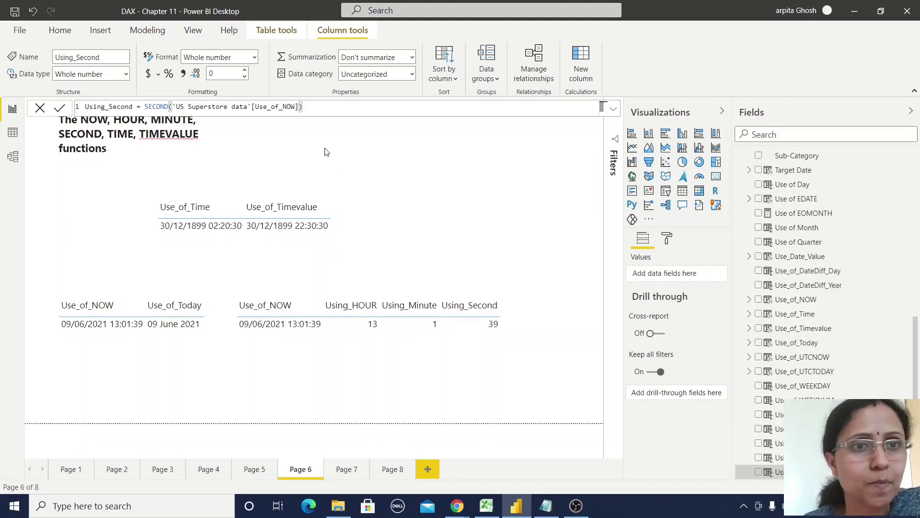
- Review the Use_of_Time and Use_of_Timevalue column formulas against their table on Page 6
left_click(121, 133)
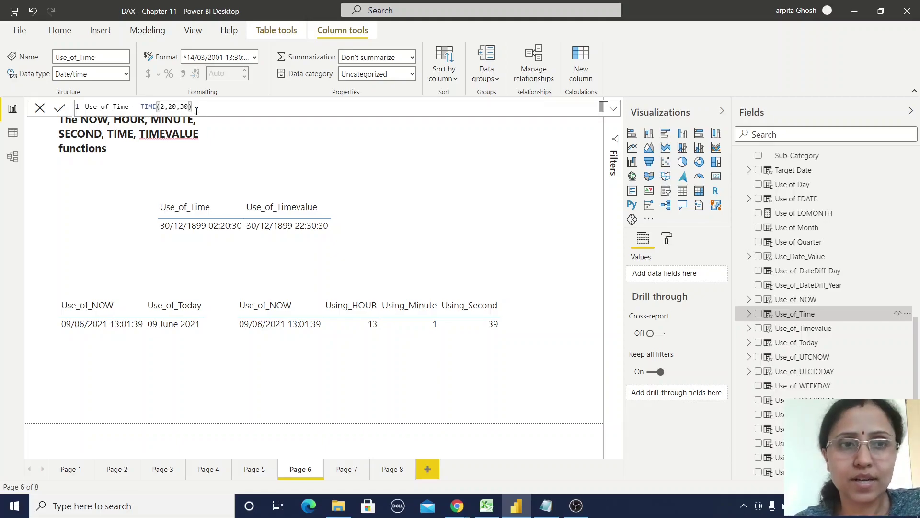
left_click(201, 235)
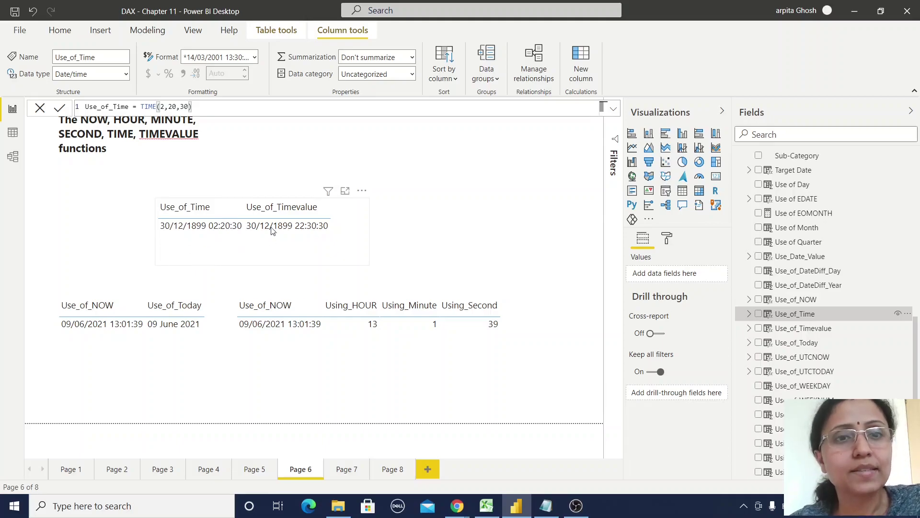
left_click(818, 329)
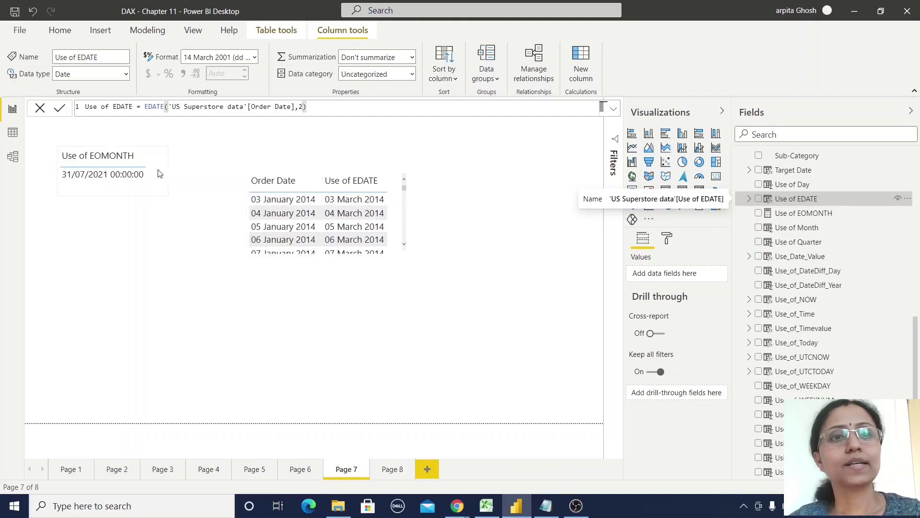
- Change the months argument of the Use of EOMONTH measure on Page 7 to 2 and commit the formula
left_click(86, 164)
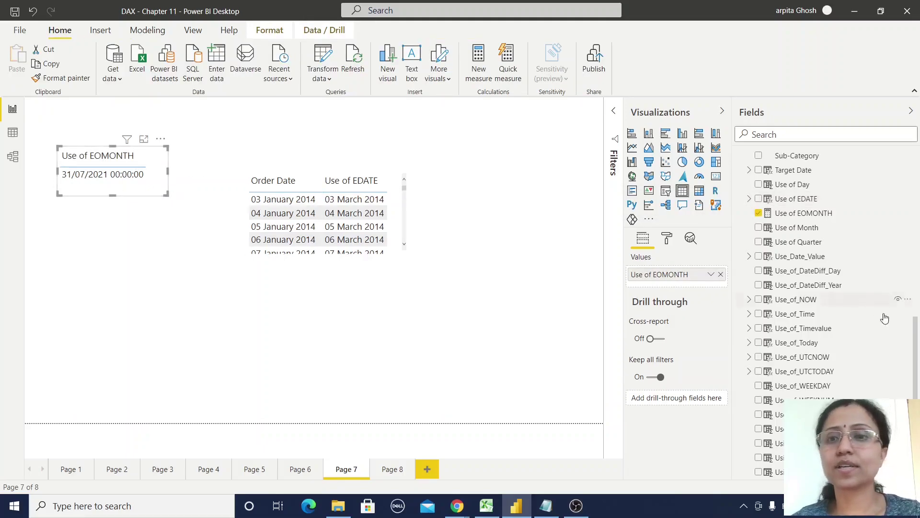
left_click(804, 212)
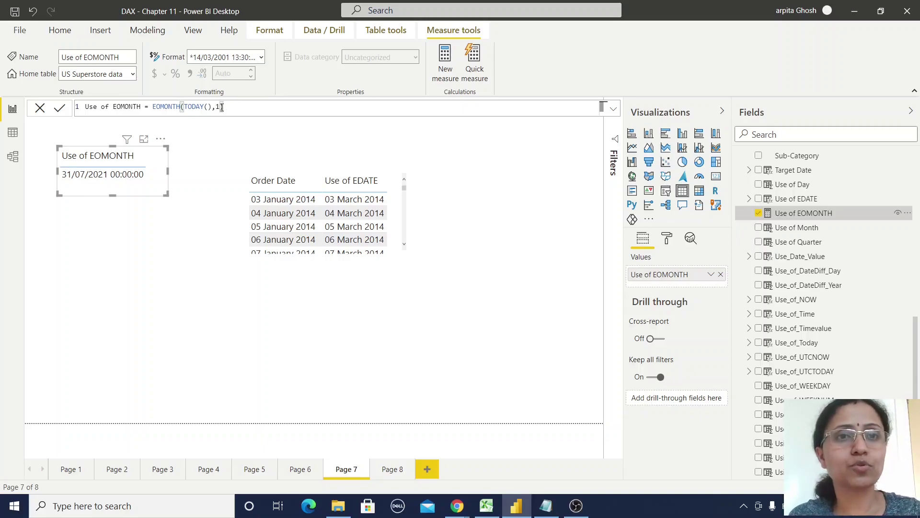
key("BackSpace")
type("2")
left_click(60, 108)
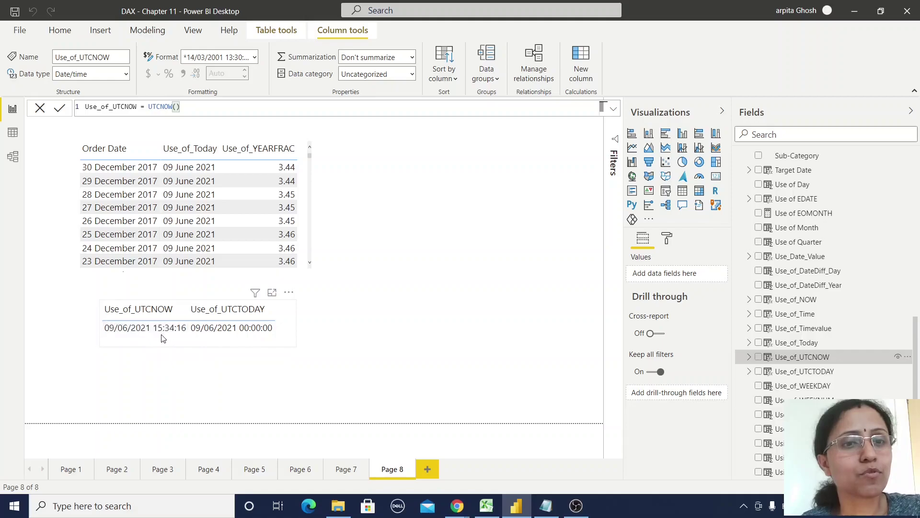
- Compare the Use_of_UTCNOW value on Page 8 with its formula and display the Use_of_UTCTODAY formula
left_click(140, 340)
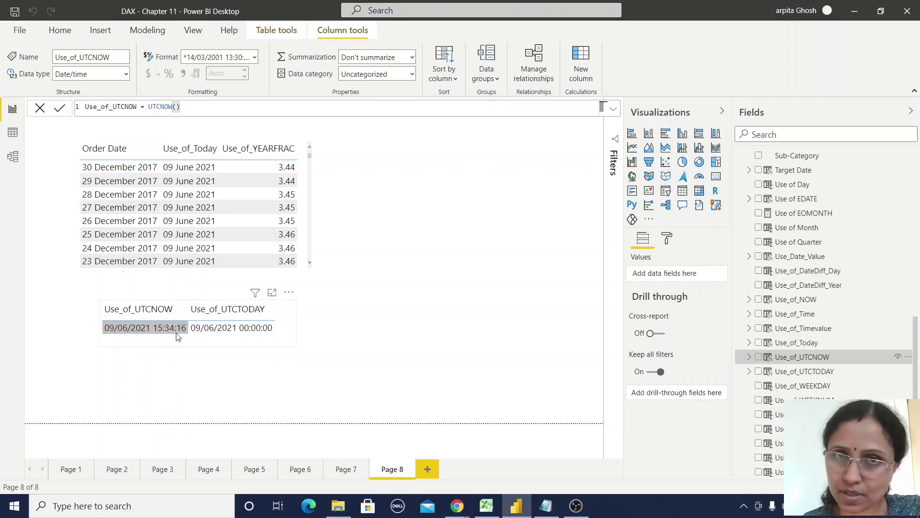
left_click(181, 338)
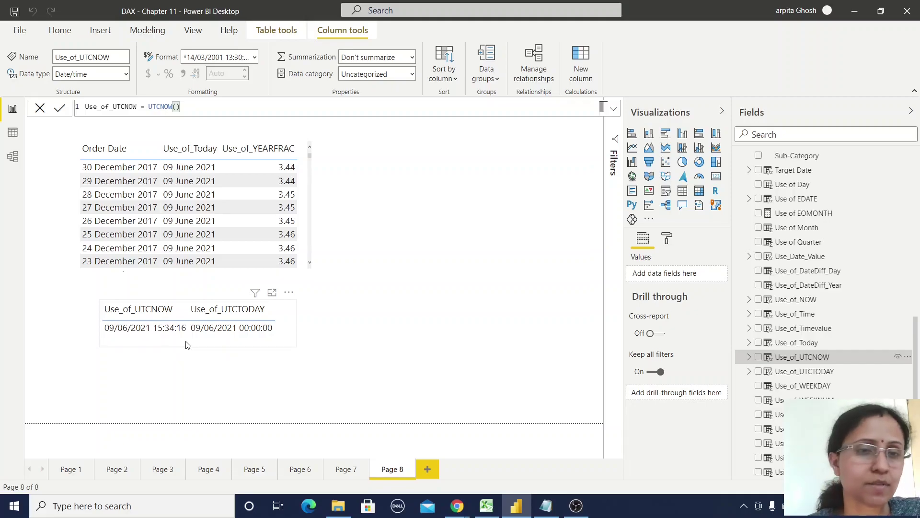
left_click(813, 373)
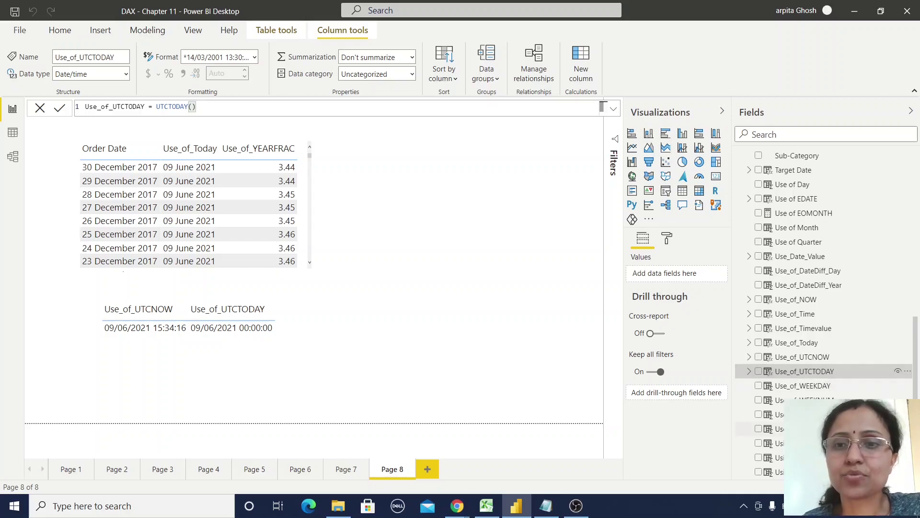
- Examine the YEARFRAC basis options 0 to 4 in the Use_of_YEARFRAC column formula and re-enter 1 (Actual/actual)
left_click(774, 428)
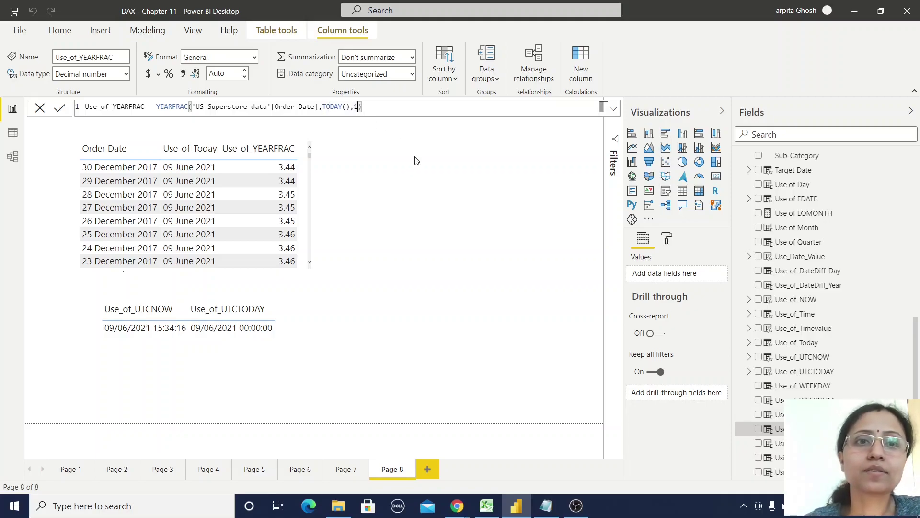
key("BackSpace")
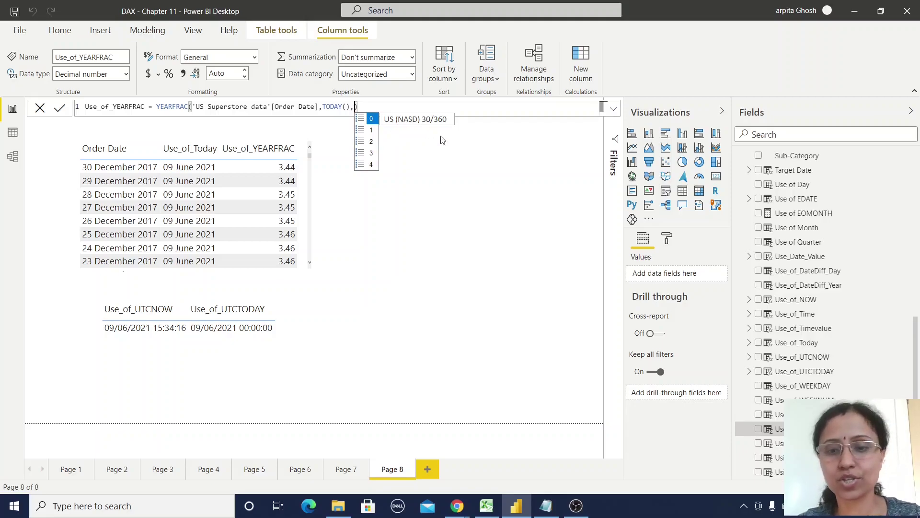
key("Down")
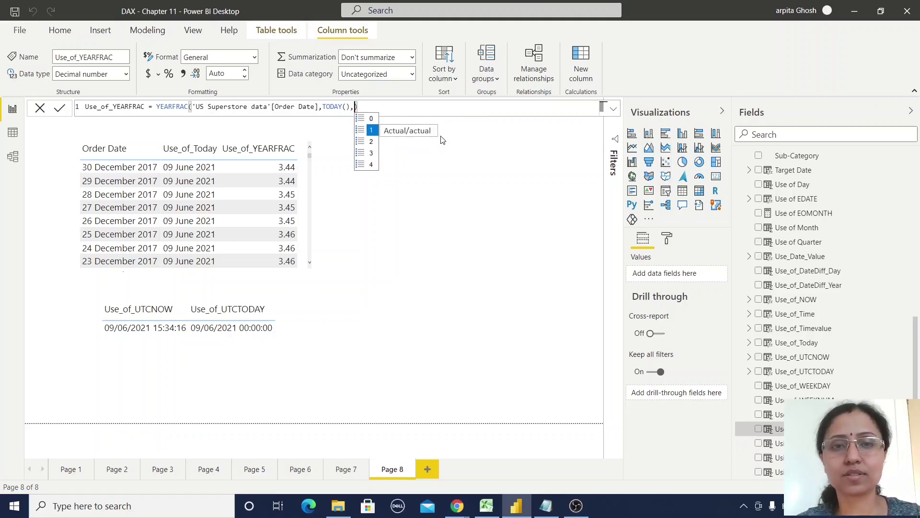
key("Down")
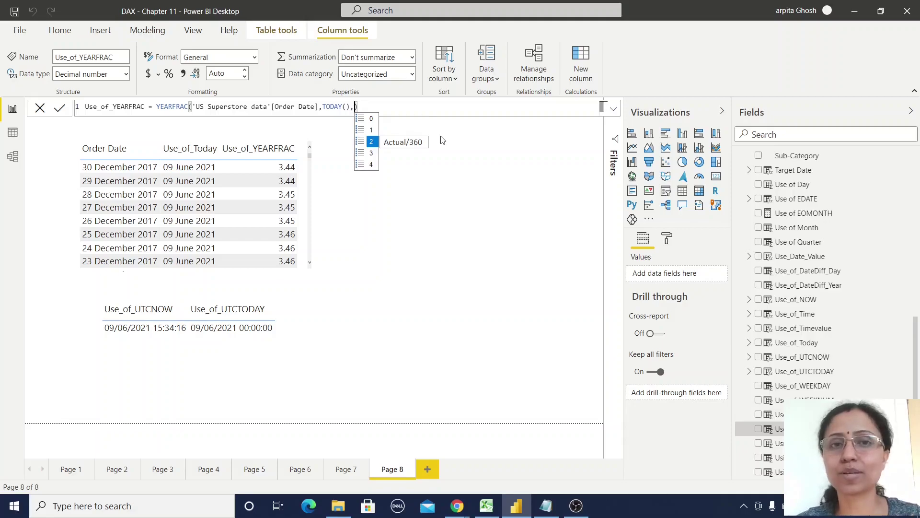
key("Down")
key("Down")
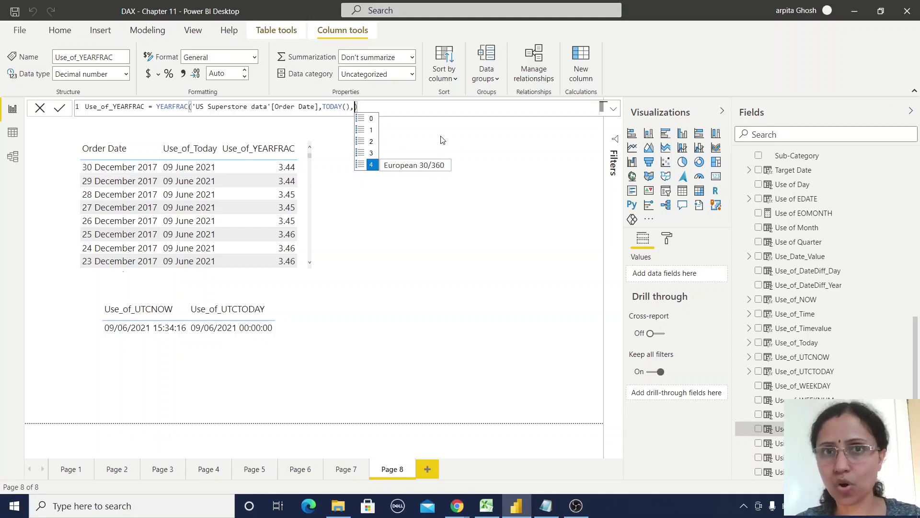
key("Up")
key("Up")
key("Up")
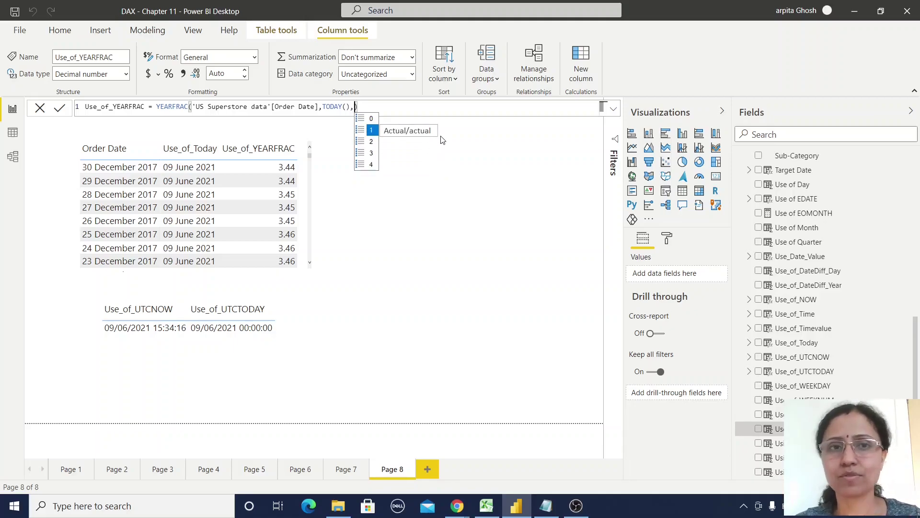
key("Tab")
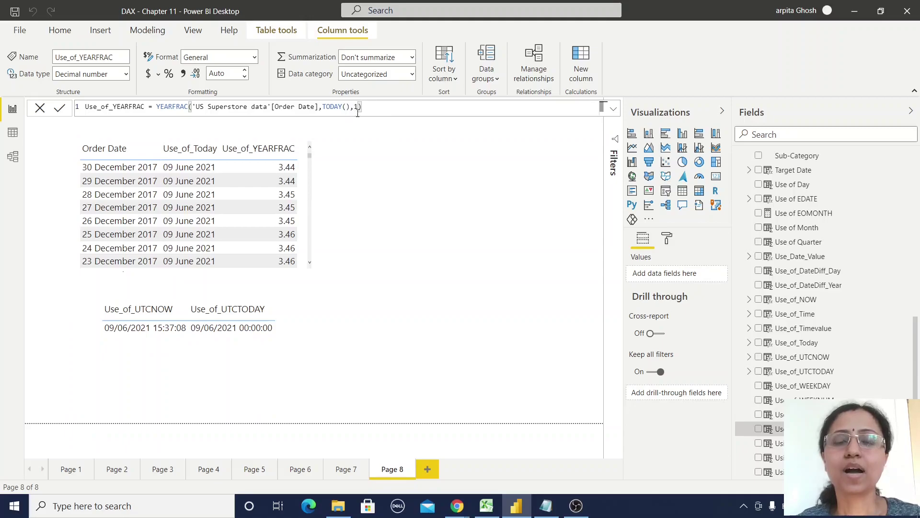